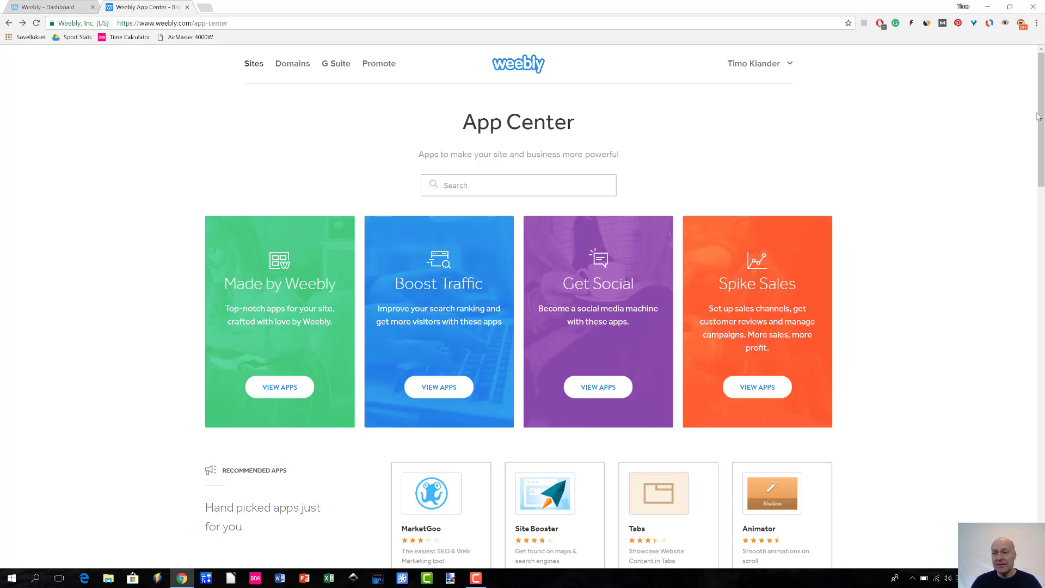
mouse_move(1042, 109)
left_mouse_down()
mouse_move(1040, 308)
mouse_move(1044, 110)
left_mouse_up()
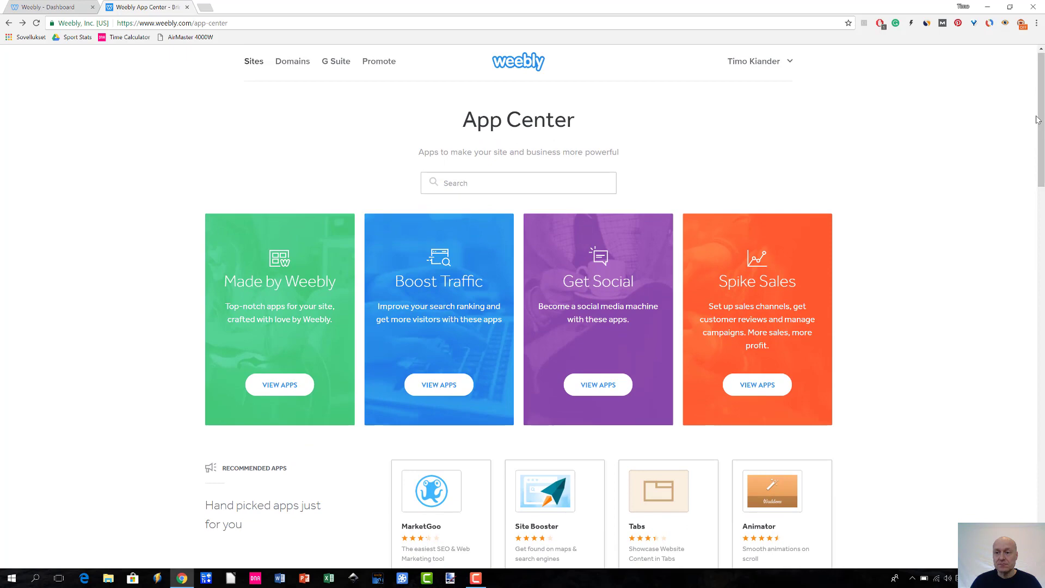
left_click_drag(1042, 123, 1039, 248)
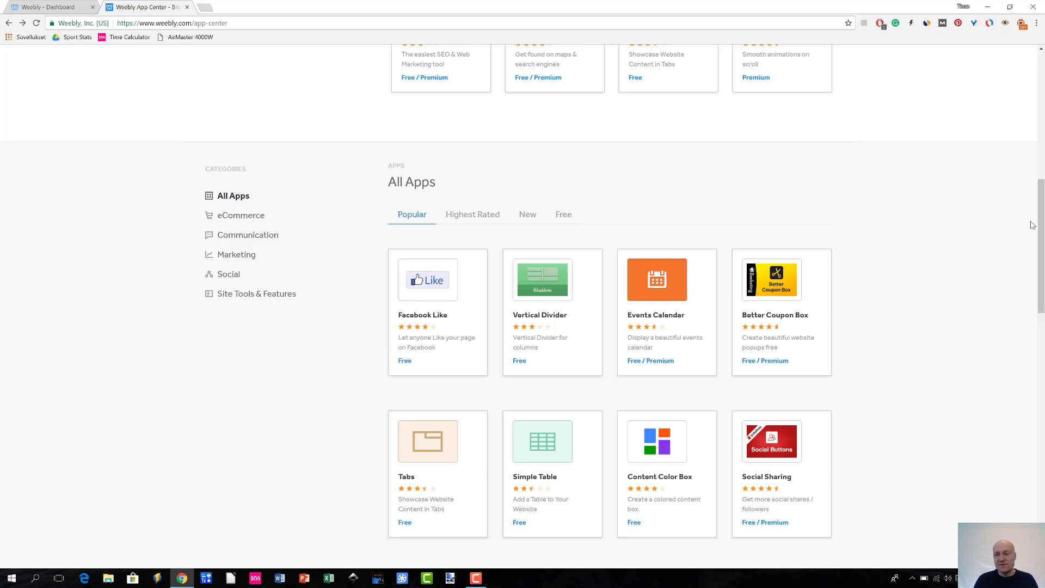
left_click_drag(1042, 226, 1043, 97)
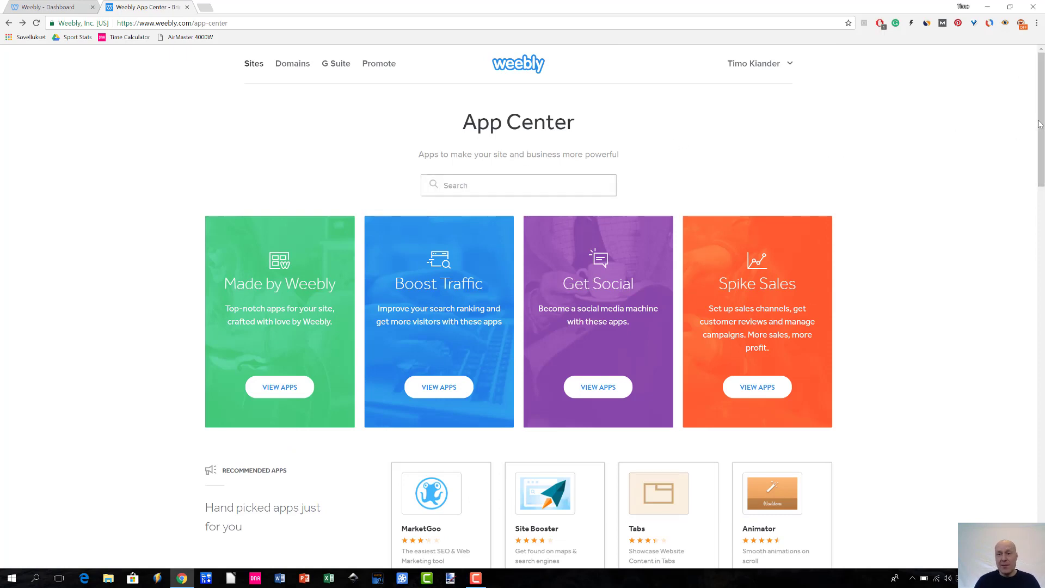
left_click_drag(1041, 125, 1042, 272)
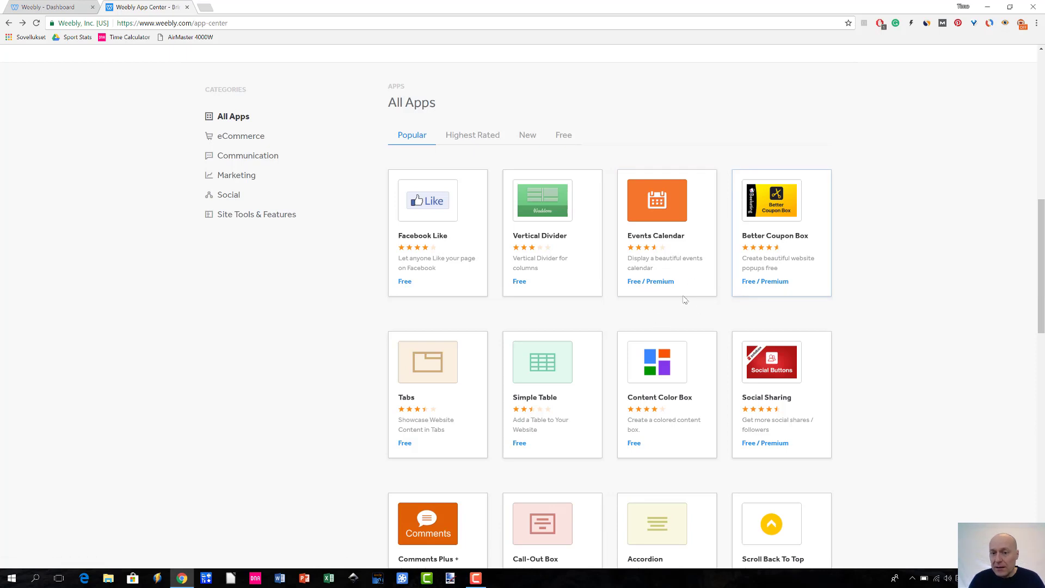
- Open the Events Calendar app page and expand its pricing features (Free, $4.16 yearly, $4.99 monthly)
left_click(646, 263)
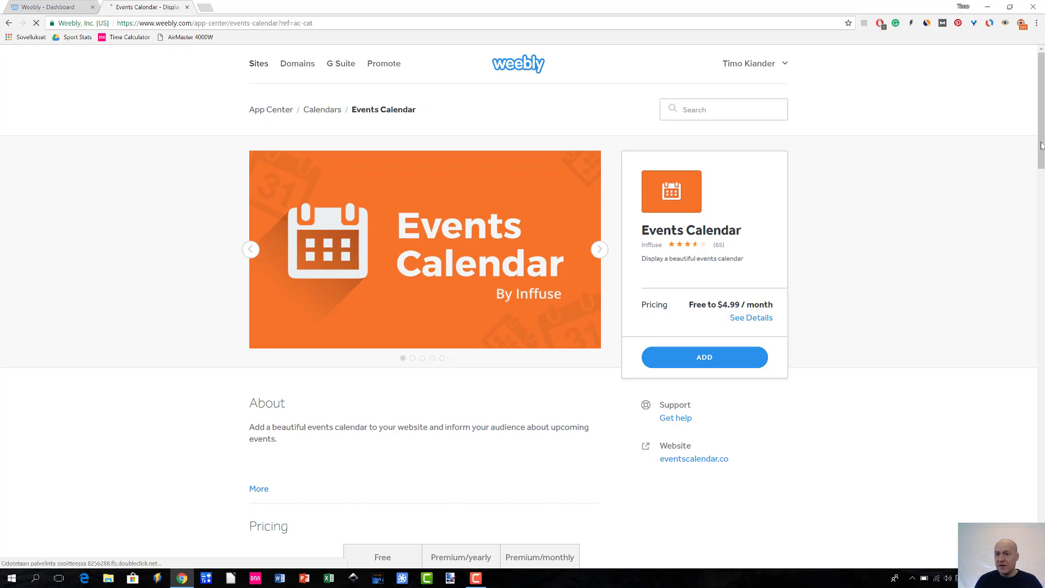
scroll(1037, 218, "down", 6)
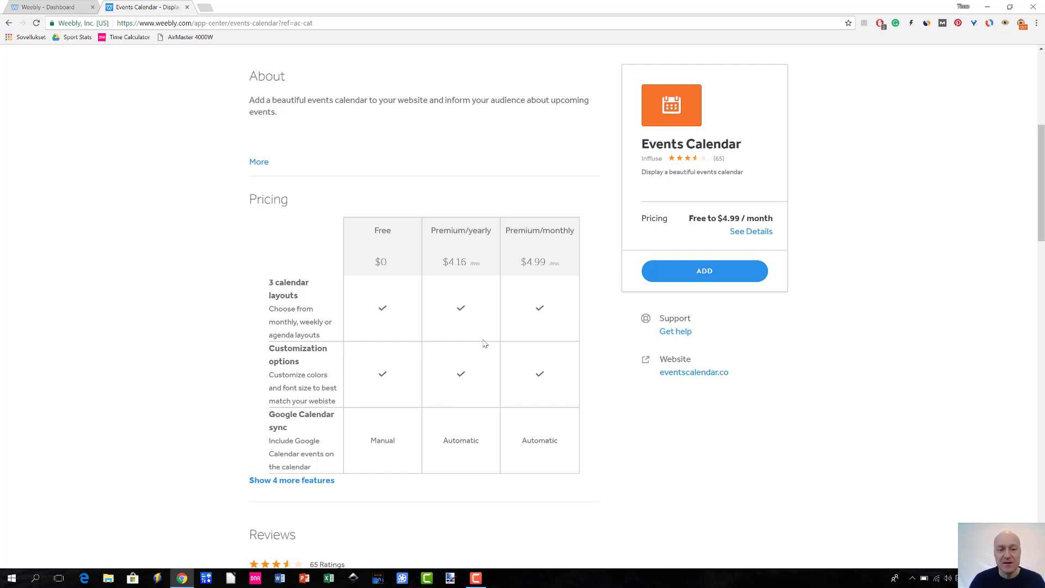
left_click(307, 482)
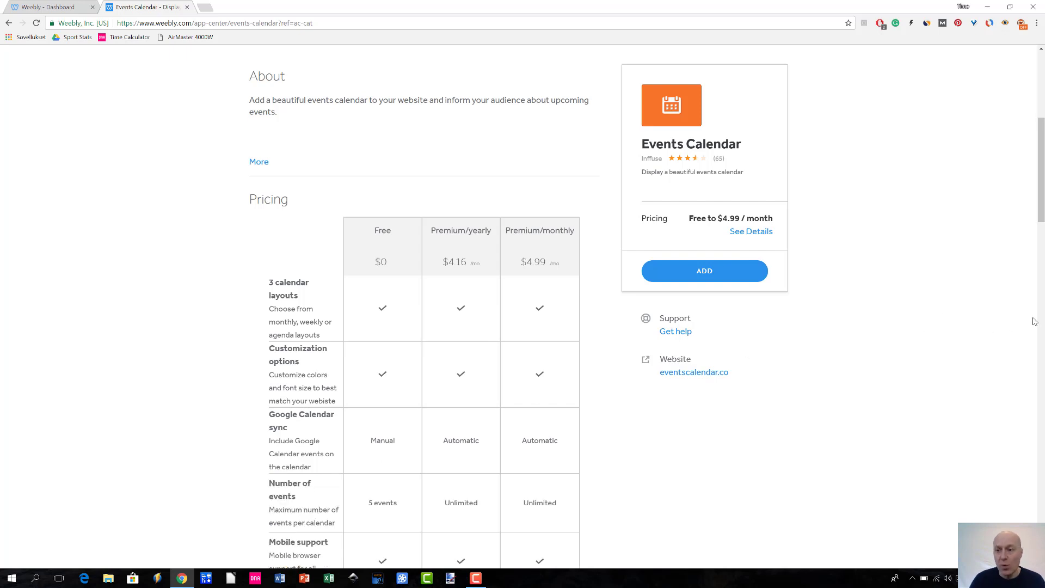
left_click_drag(1041, 215, 1042, 254)
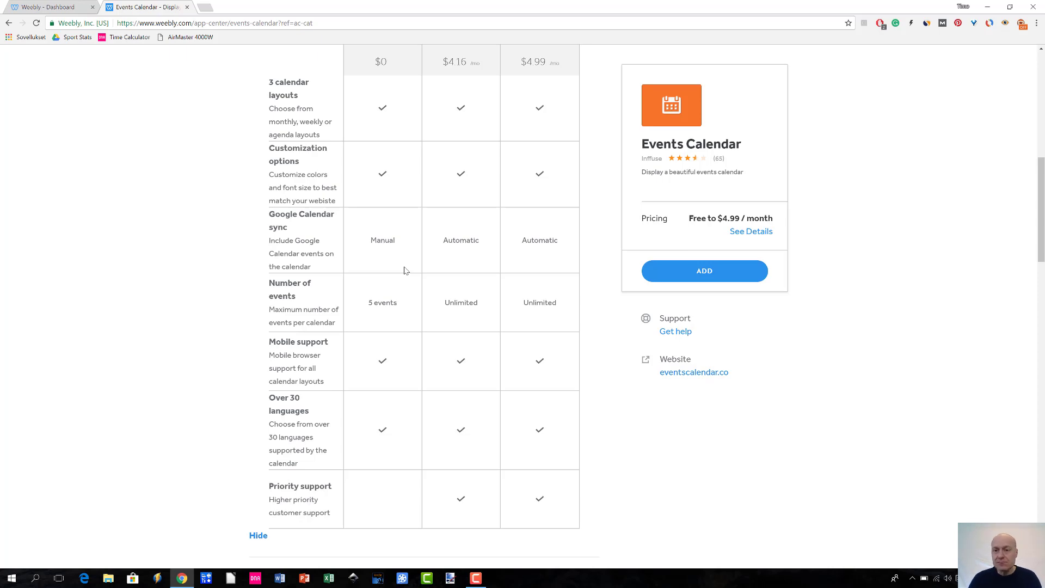
left_click(1042, 66)
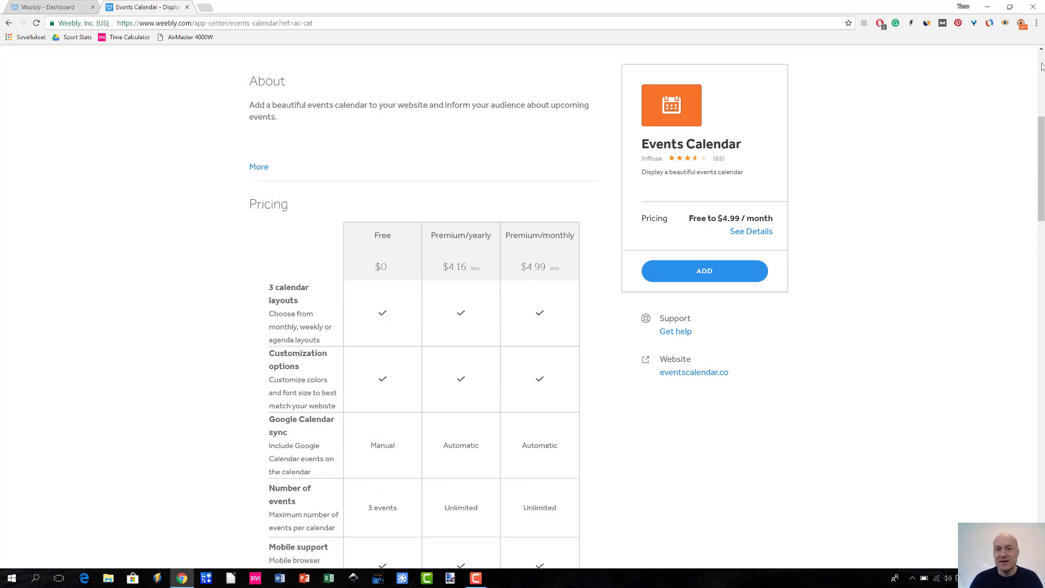
- Go back to the All Apps grid and open the Facebook Like app page
left_click(8, 27)
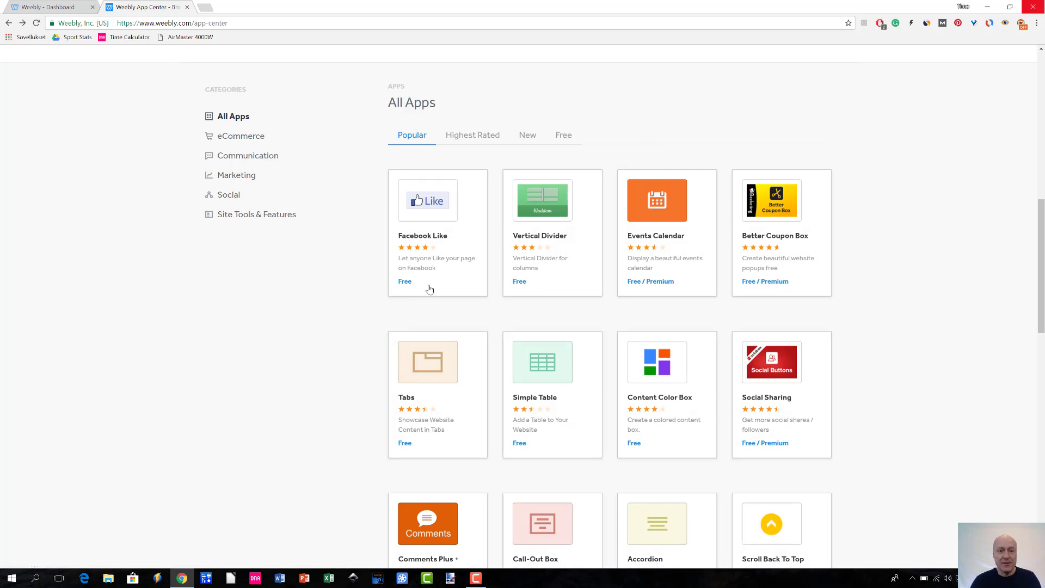
left_click(427, 241)
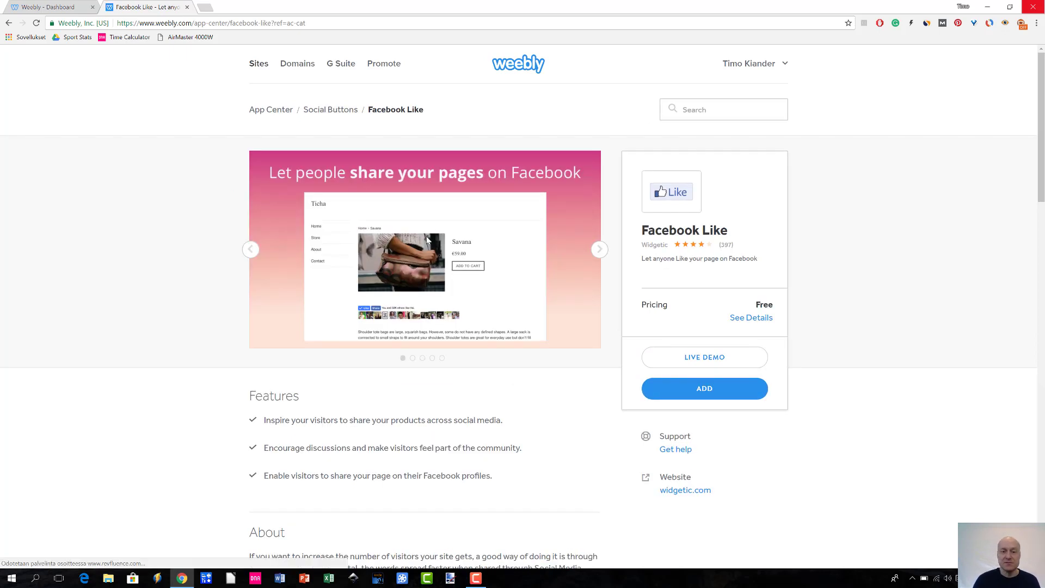
- Browse the Facebook Like preview images and page, then return to the App Center listing
left_click(599, 252)
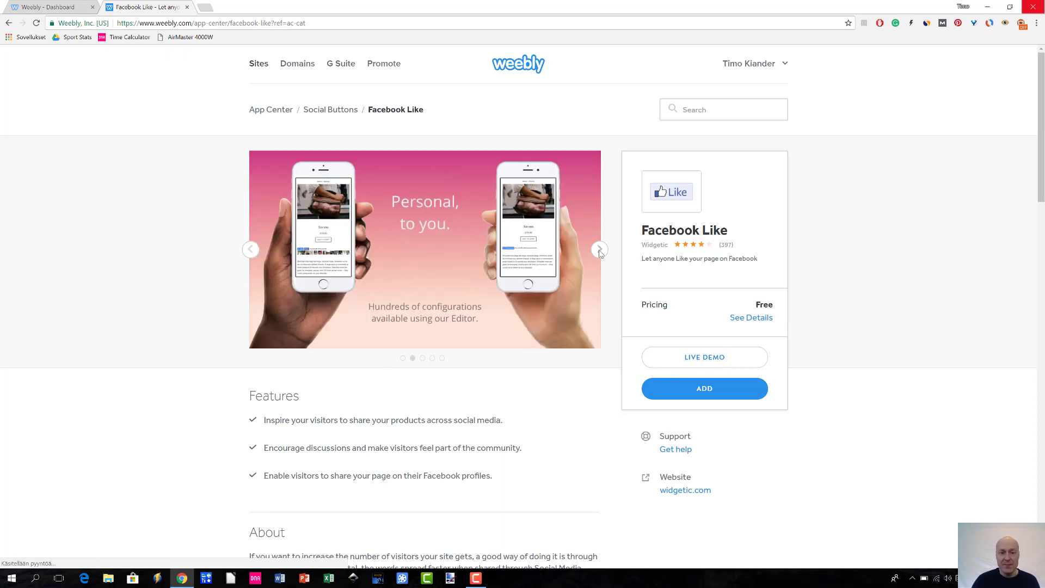
left_click(599, 250)
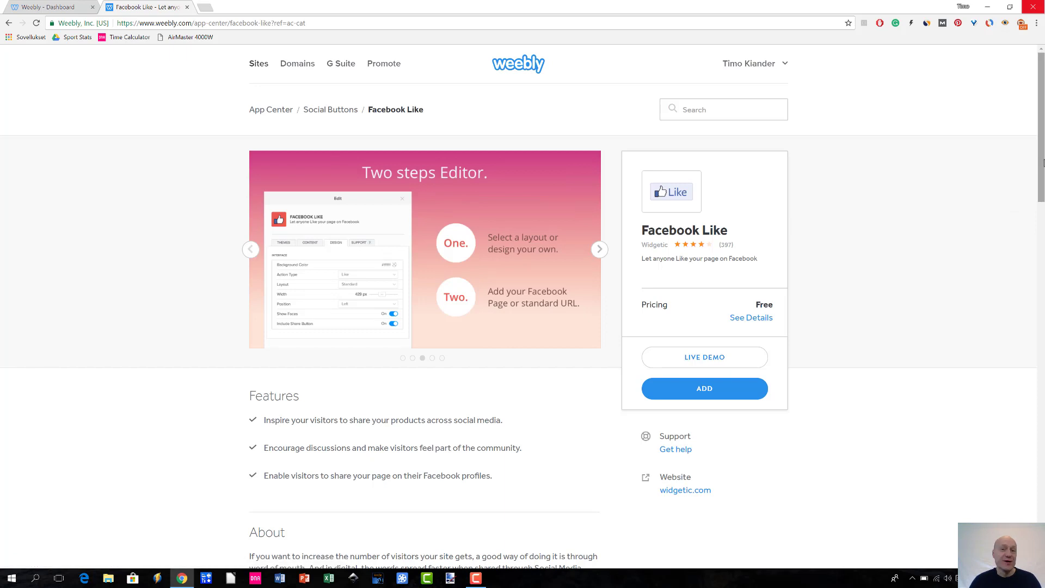
left_click_drag(1043, 166, 1043, 267)
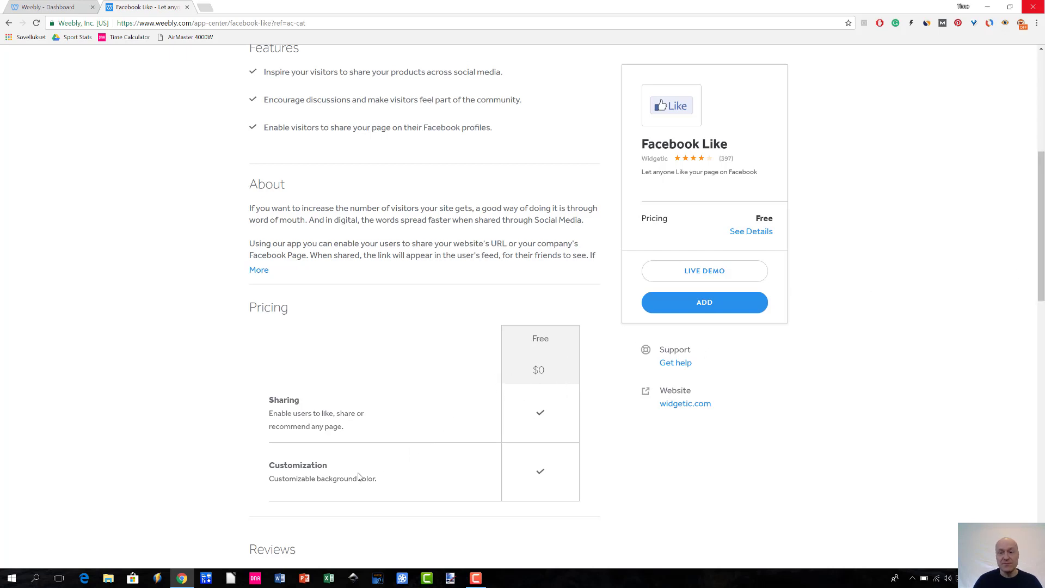
left_click_drag(1042, 222, 1034, 109)
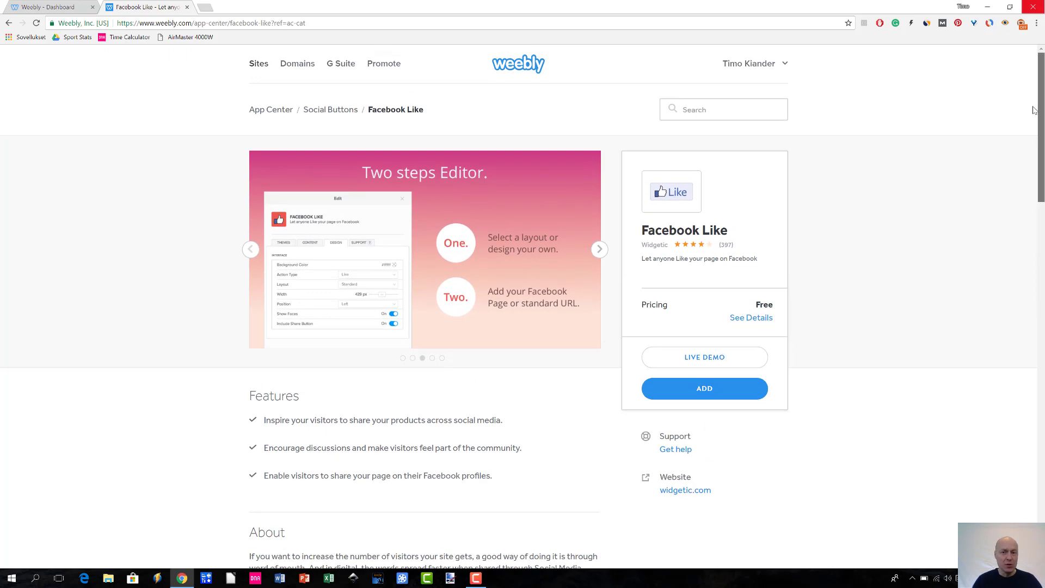
left_click_drag(1034, 110, 1035, 111)
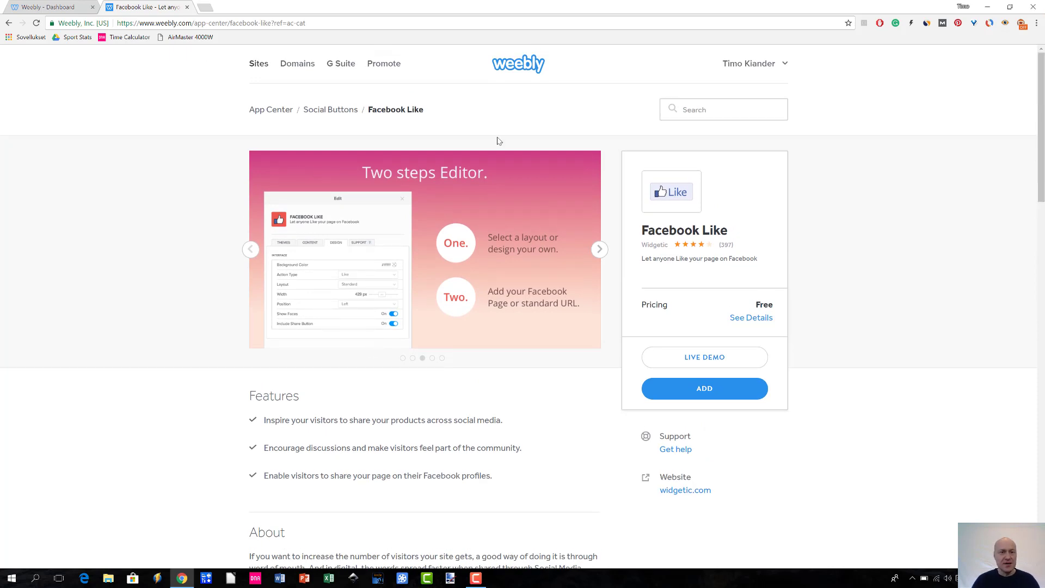
left_click(8, 23)
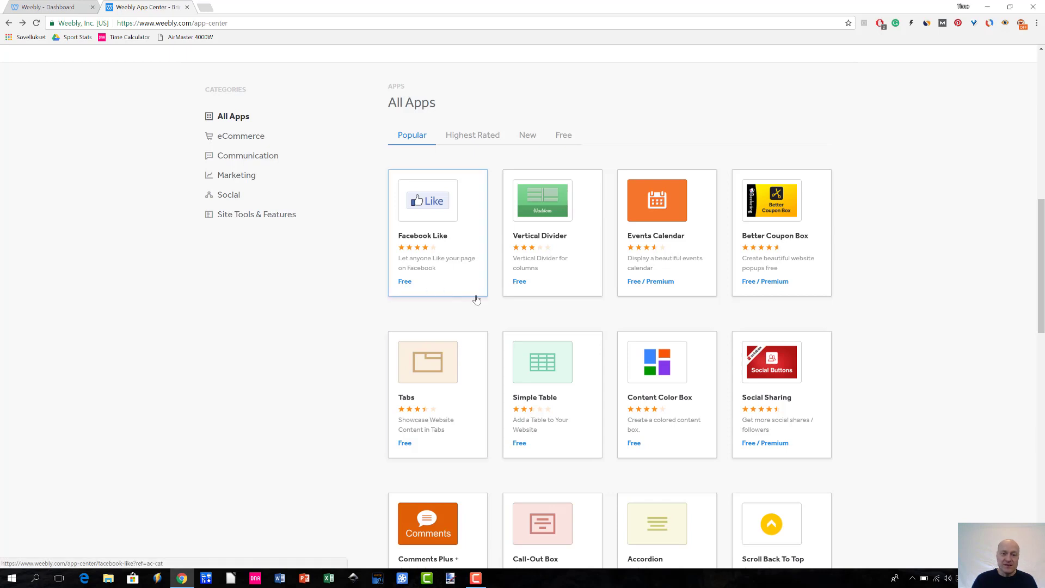
- Open Facebook Like and review its Free $0 plan and 397 reviewer ratings
left_click(421, 241)
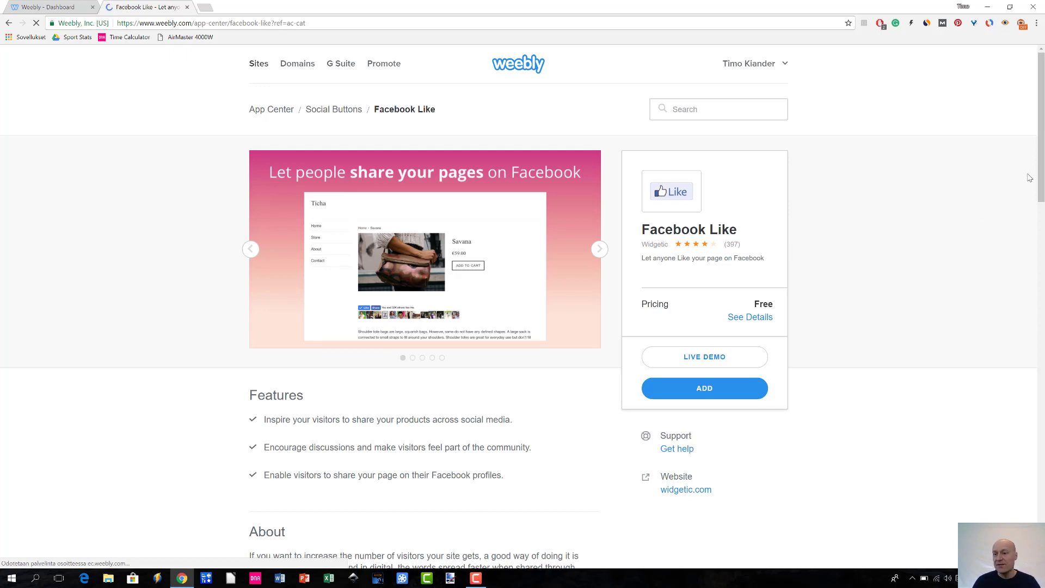
left_click_drag(1041, 196, 1040, 325)
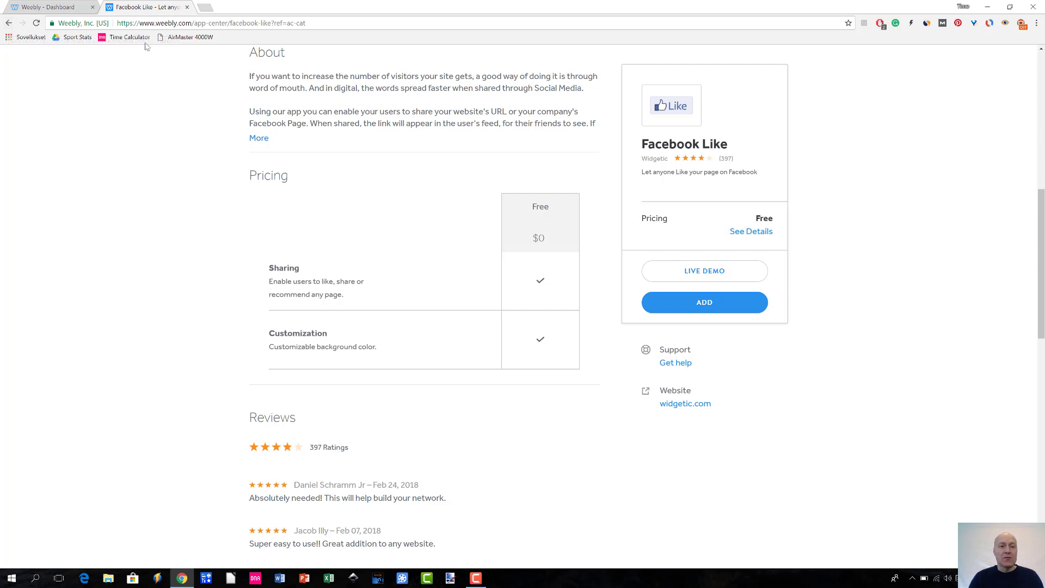
- Close the Facebook Like tab and scroll the Wag & Paws dashboard to Recommended Apps
left_click(187, 7)
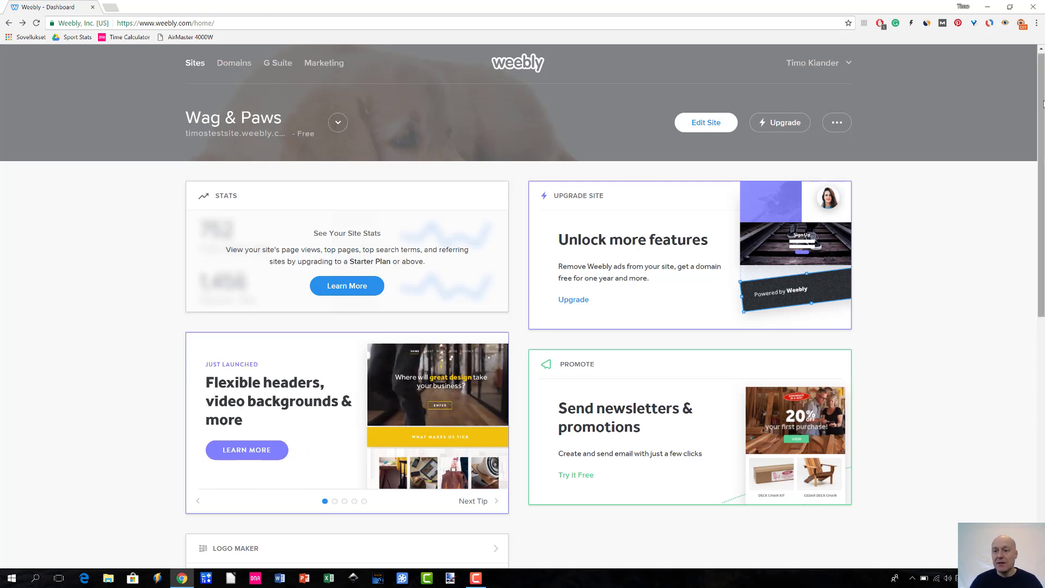
left_click_drag(1042, 110, 1041, 326)
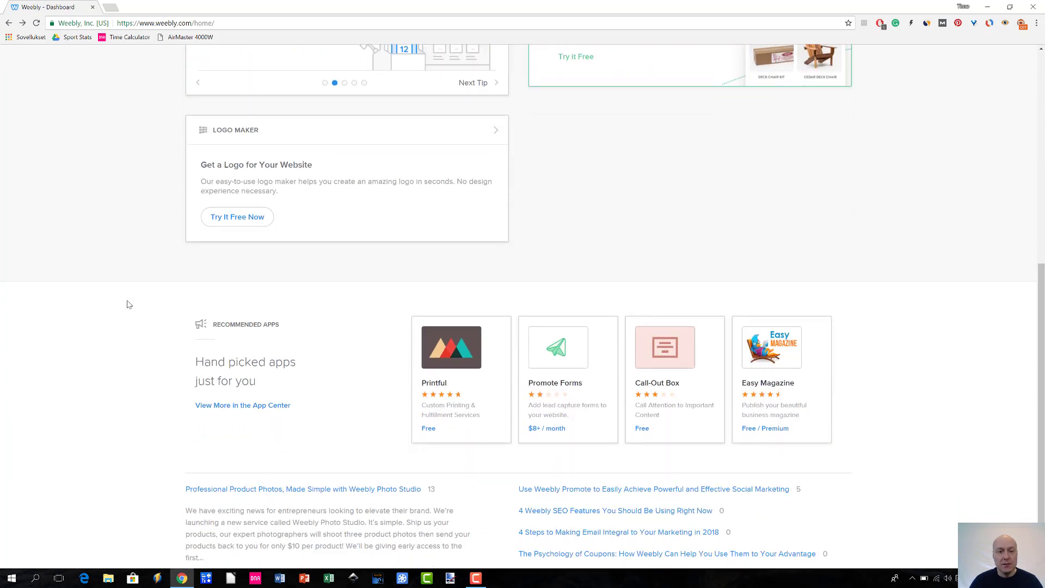
- Open the App Center from the dashboard and search for 'tabs', listing 21 apps
left_click(234, 411)
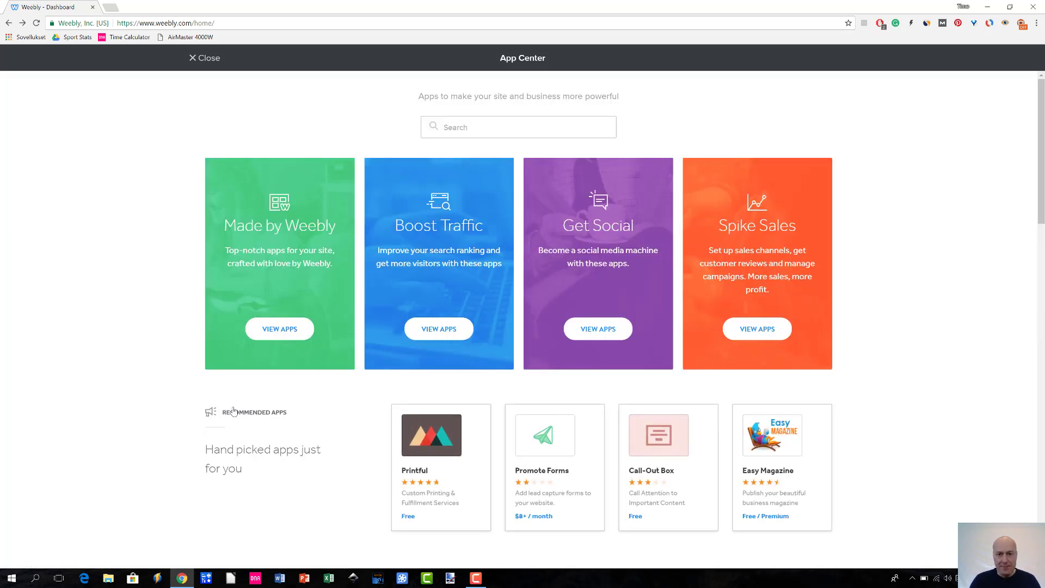
left_click(452, 128)
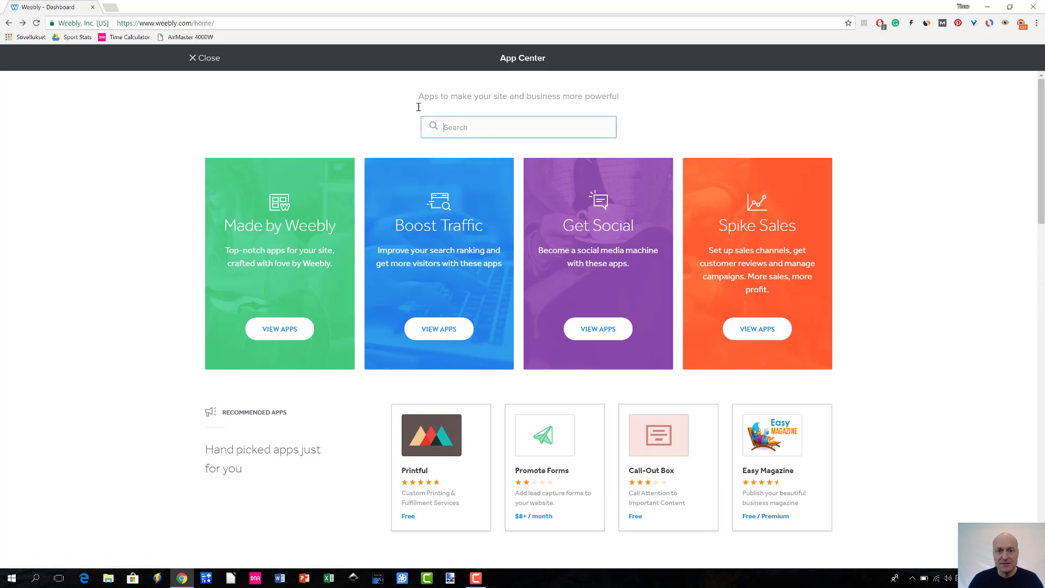
type("tabs")
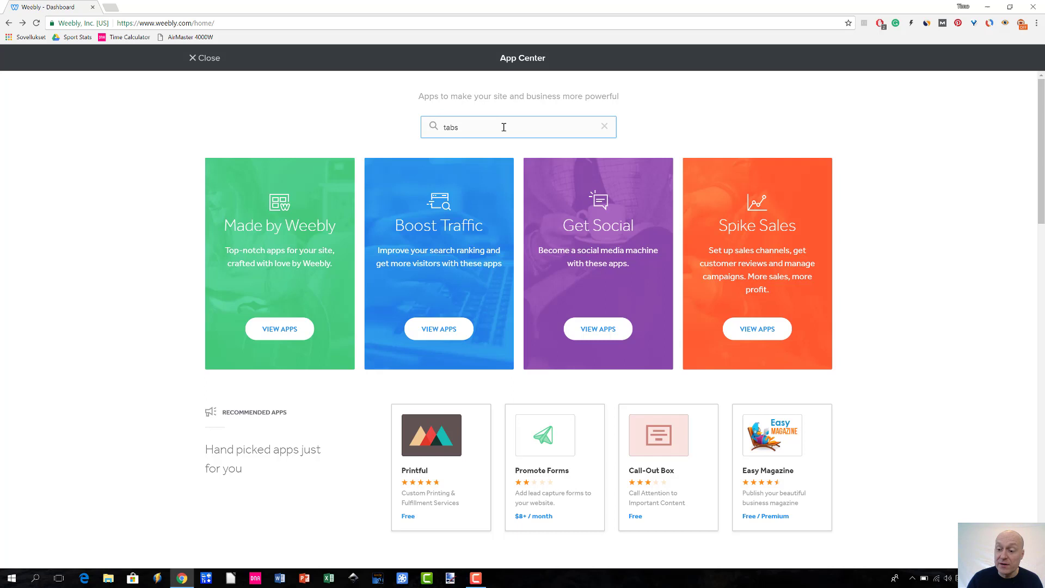
key("Return")
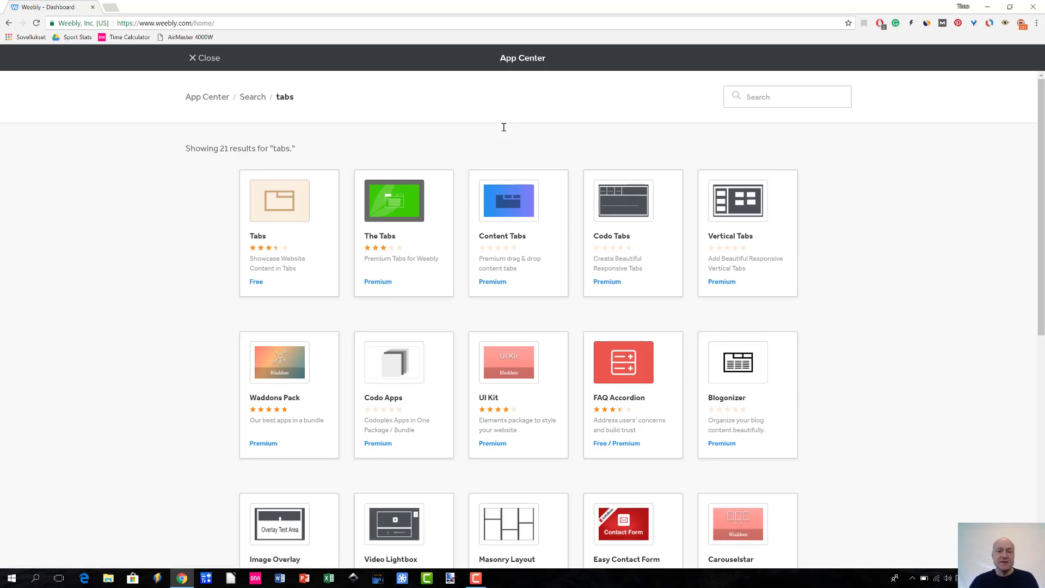
- Open the free Tabs app page and launch its live demo of location tabs
left_click(286, 214)
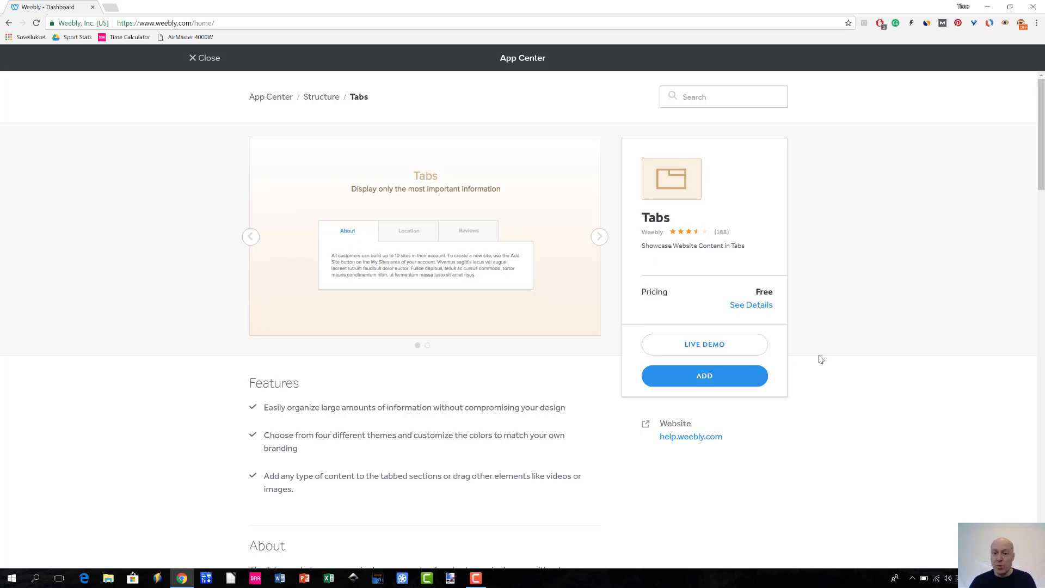
left_click(711, 350)
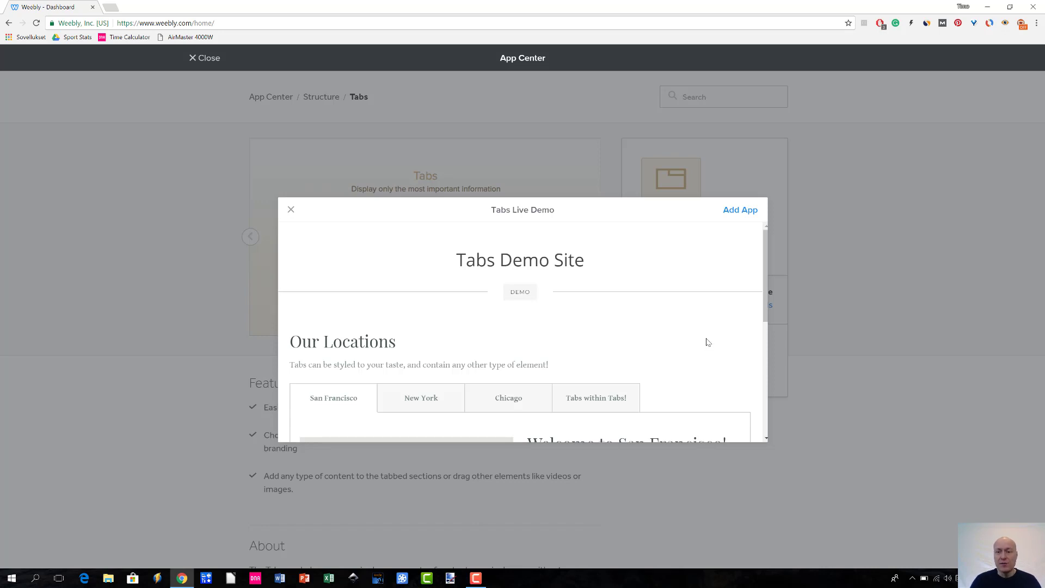
- Try the New York, Chicago, Tabs within Tabs and San Francisco demo tabs, then close the demo
left_click_drag(767, 241, 765, 288)
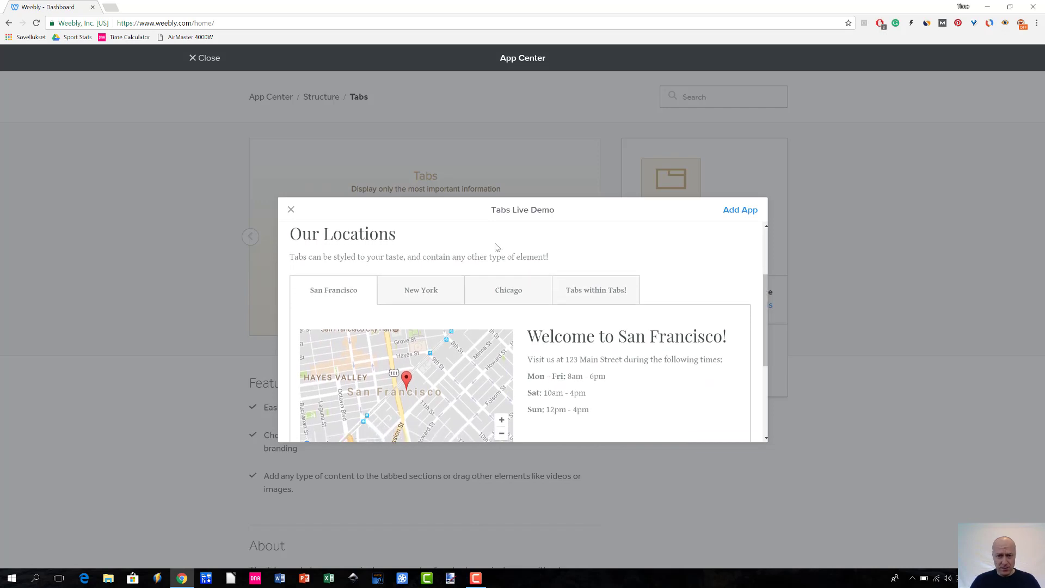
left_click(431, 292)
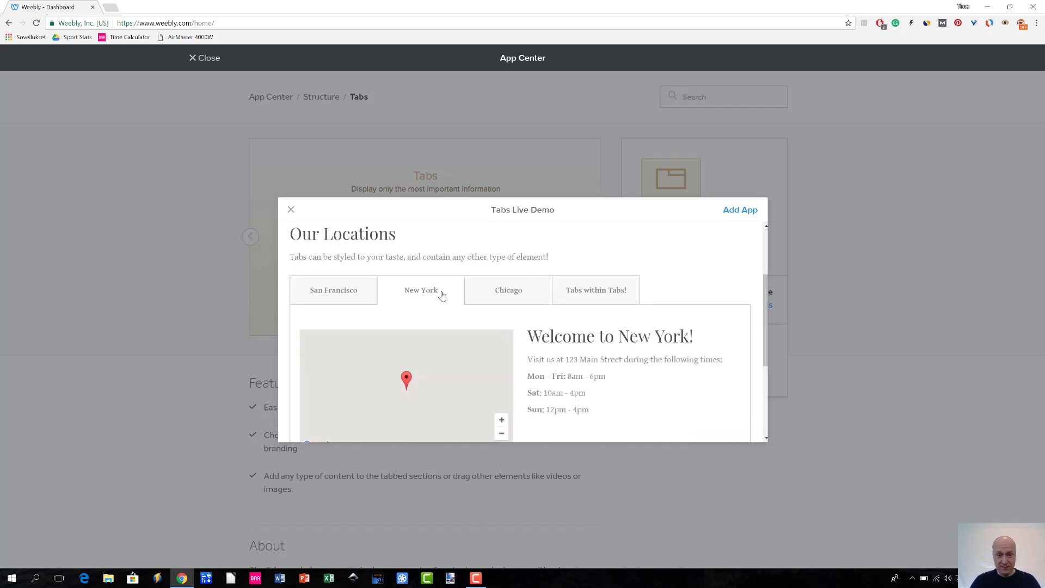
left_click(494, 292)
left_click(599, 298)
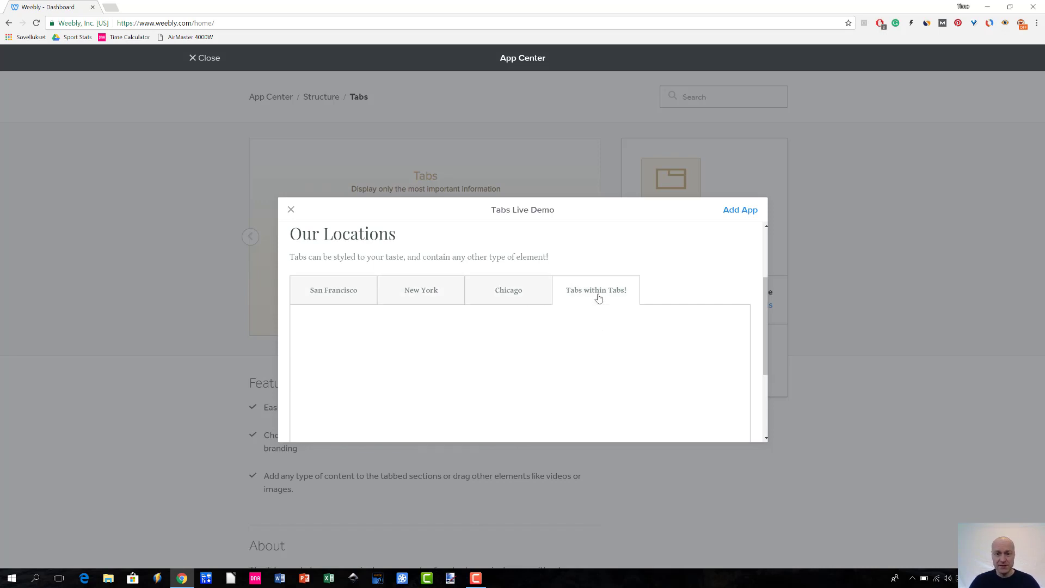
left_click(360, 293)
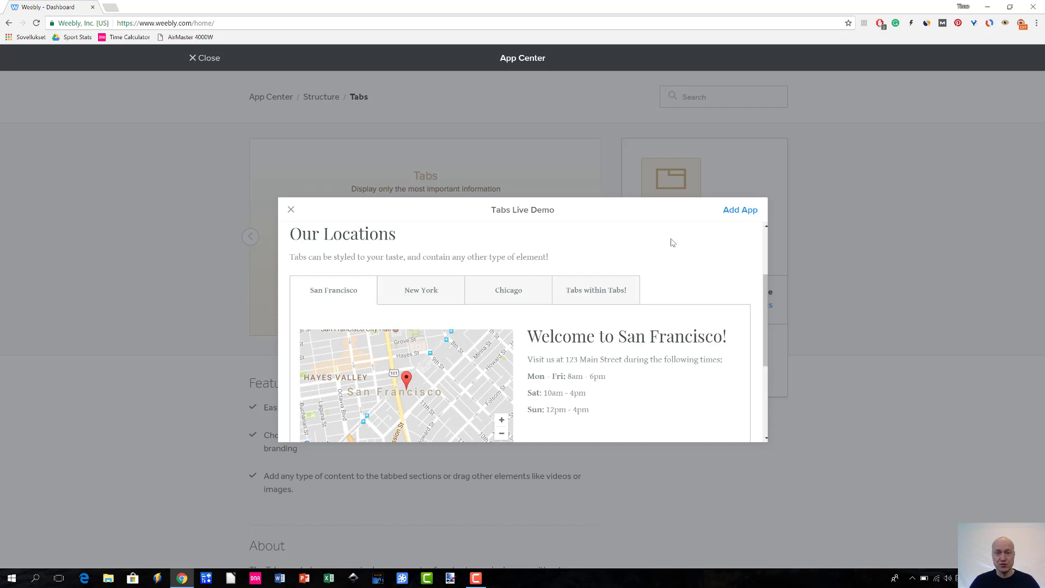
left_click(291, 211)
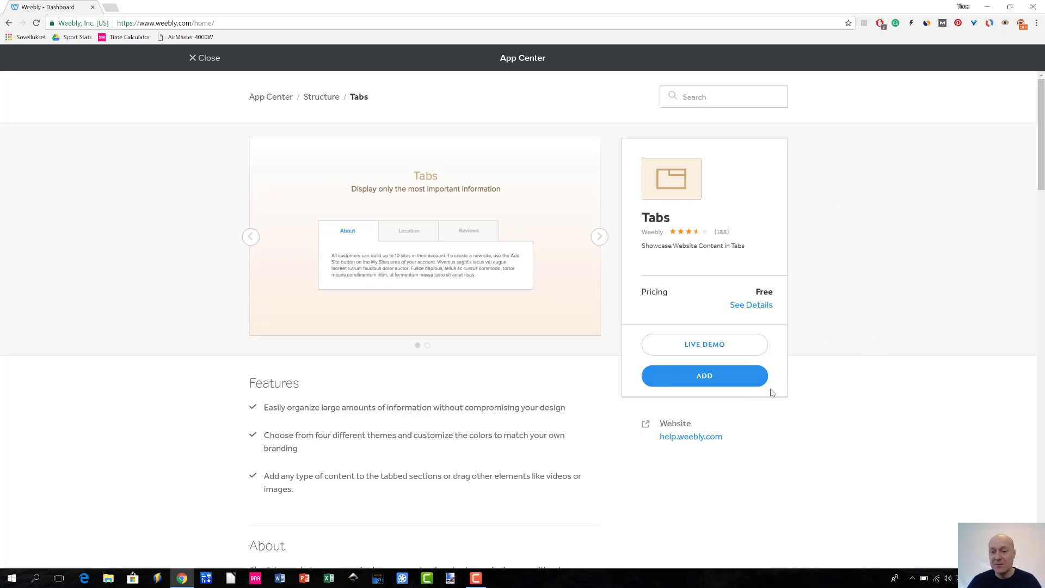
- Add the free Tabs app and connect it to the Wag & Paws site
left_click(717, 378)
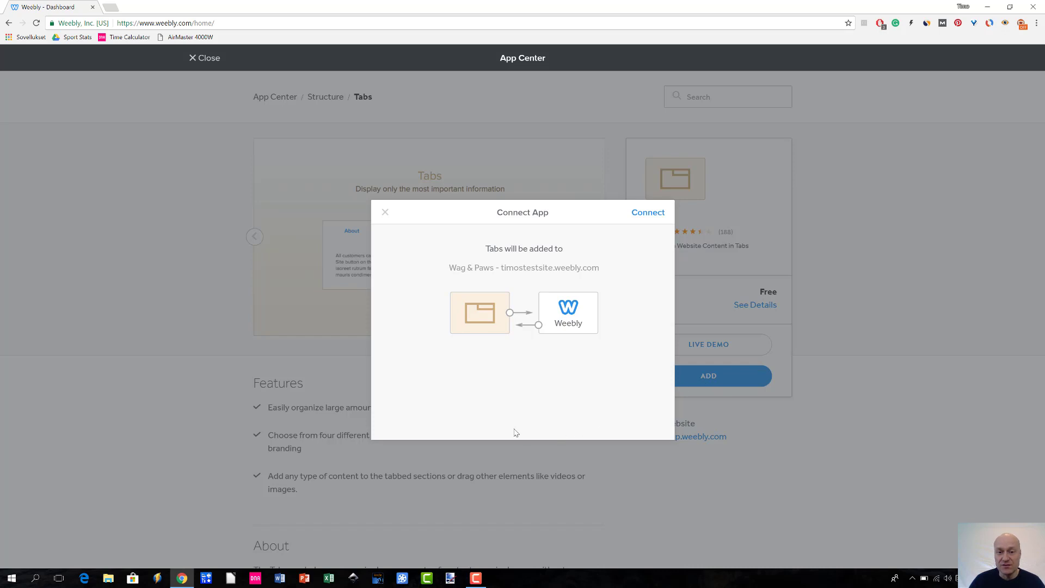
left_click(651, 215)
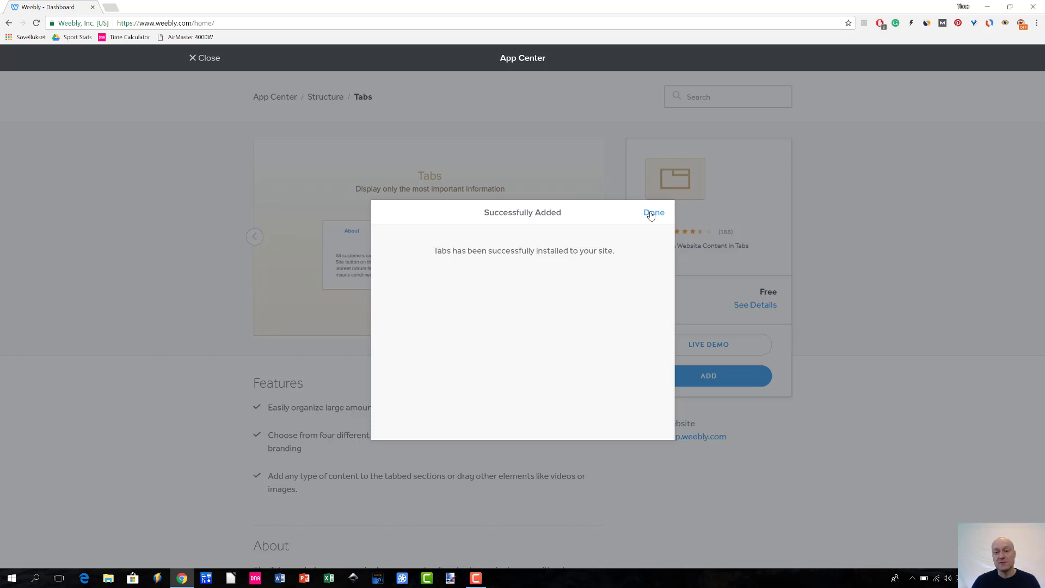
- Confirm the successful Tabs installation and return to the Wag & Paws editor
left_click(652, 213)
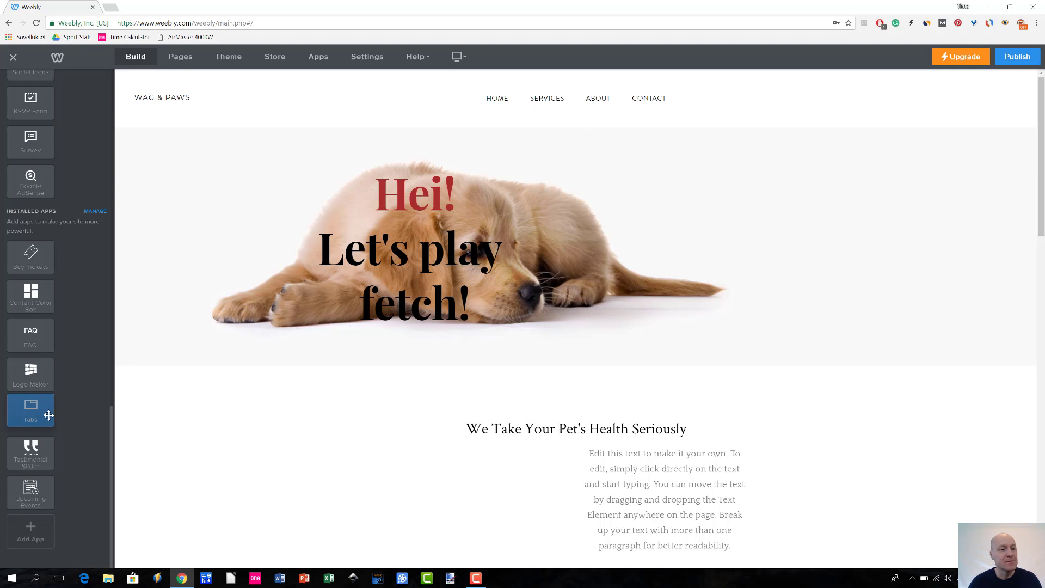
- Drop the Tabs app below the hero, creating Headline 0 and Headline 1 tabs
left_click_drag(41, 411, 457, 468)
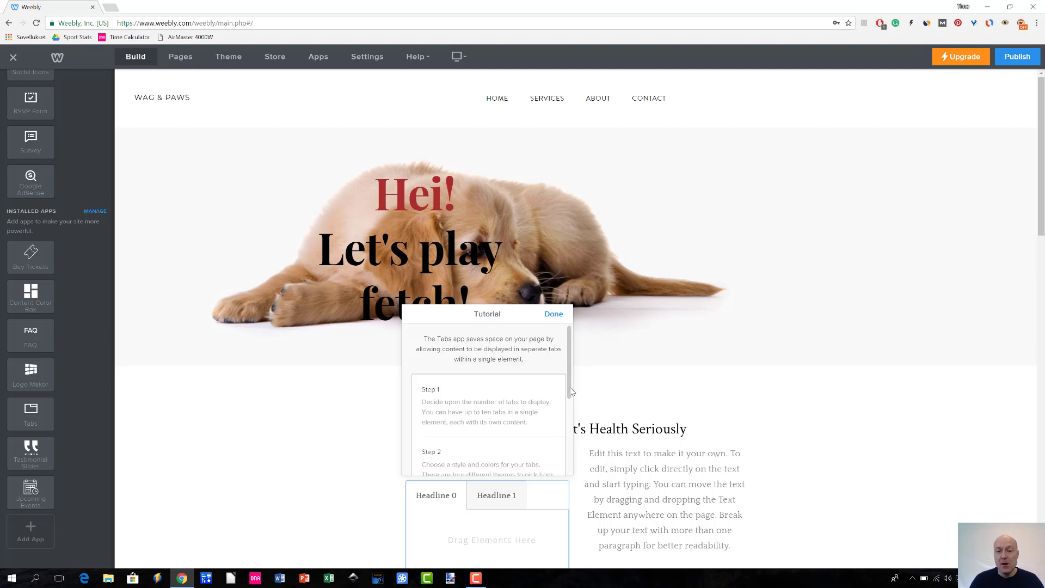
left_click_drag(571, 392, 569, 471)
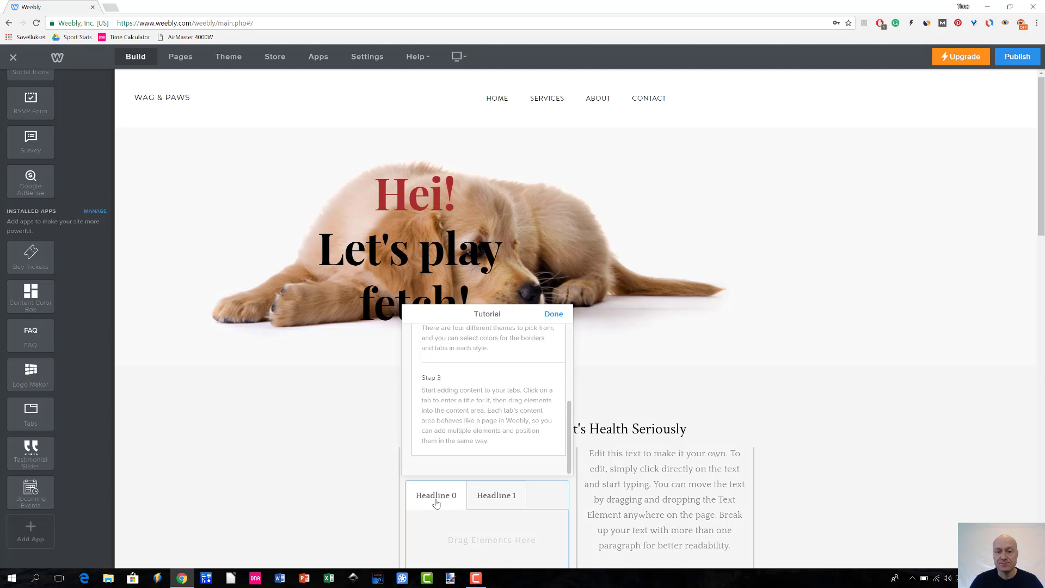
- Replace the first tab's title 'Headline 0' with 'Test'
left_click(436, 503)
key("BackSpace")
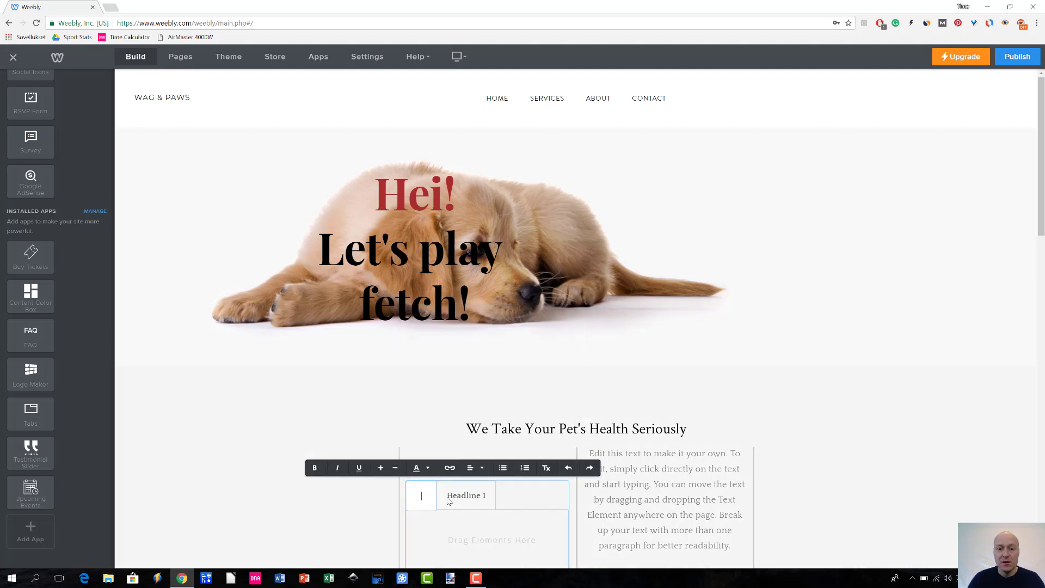
key("ctrl+z")
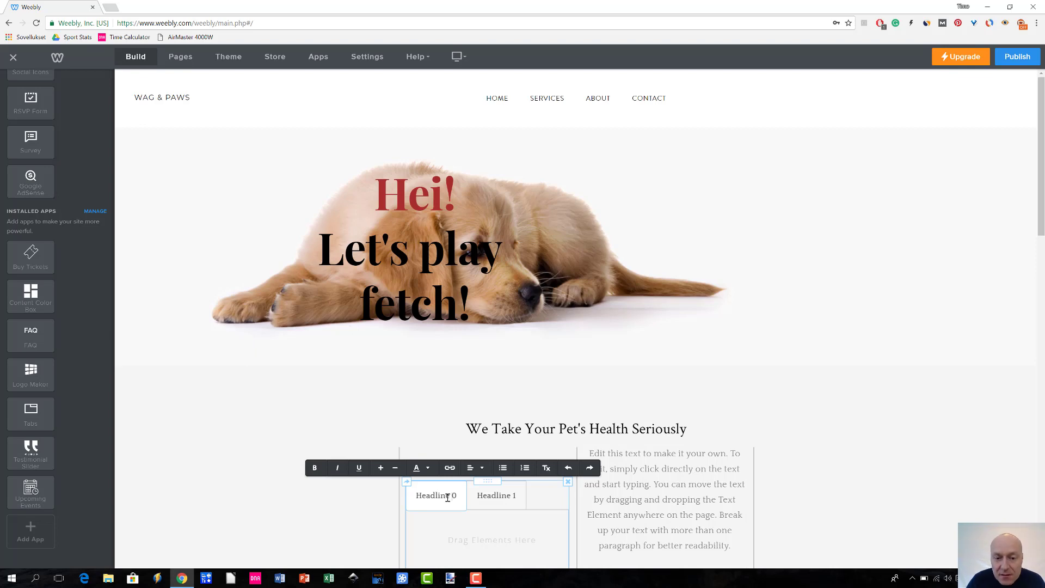
key("BackSpace")
key("BackSpace")
key("BackSpace")
key("BackSpace")
key("BackSpace")
key("BackSpace")
key("BackSpace")
key("BackSpace")
key("BackSpace")
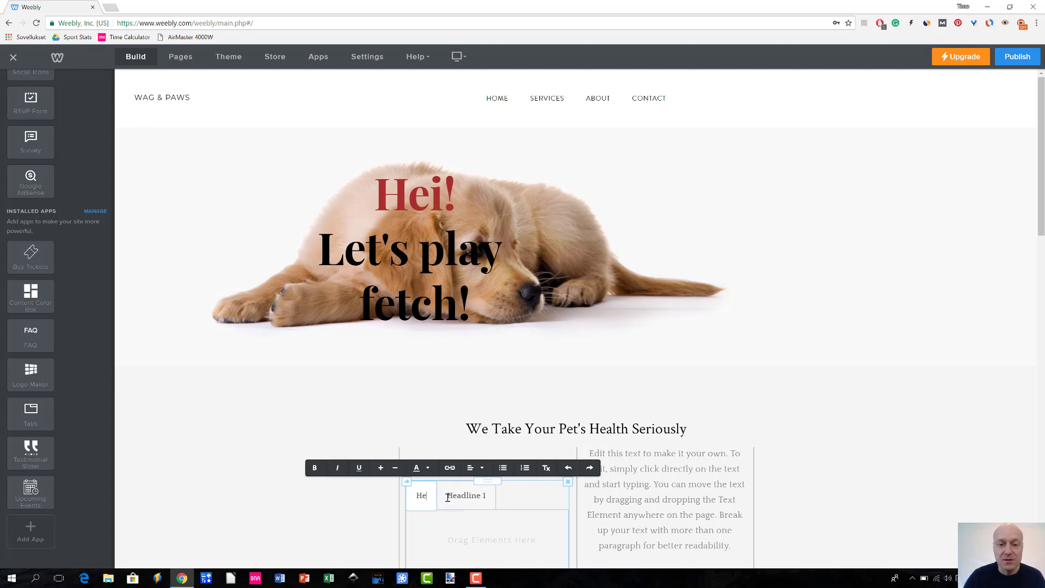
key("BackSpace")
type("Test")
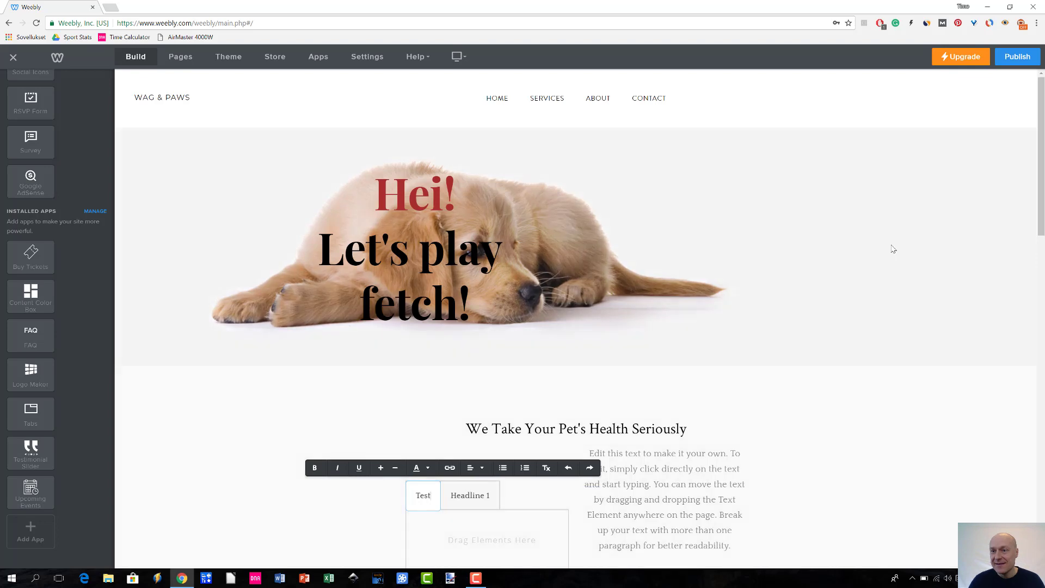
left_click_drag(818, 407, 254, 525)
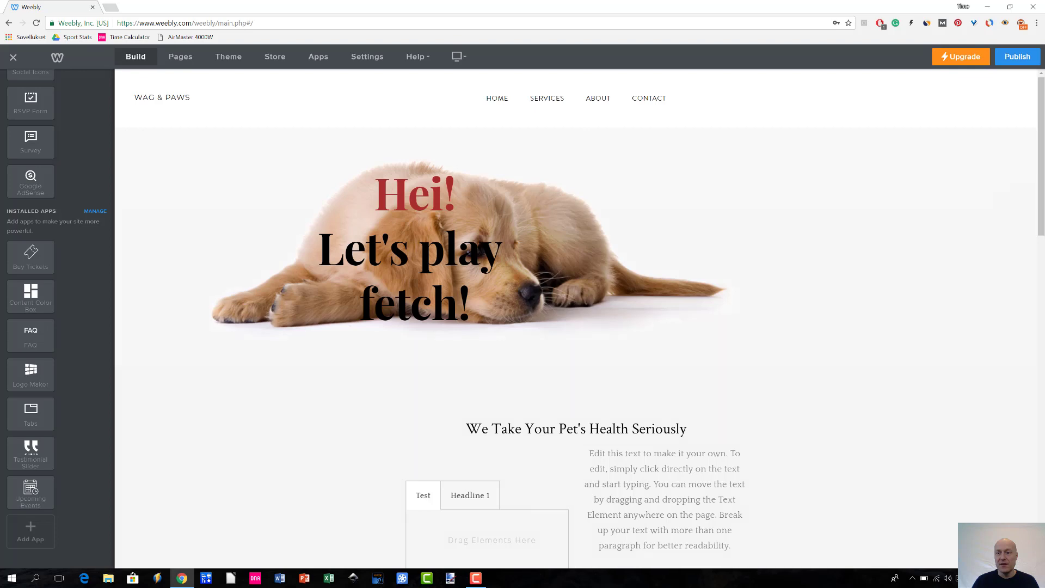
- Publish the Wag & Paws site and dismiss the Website Published confirmation
left_click(1011, 63)
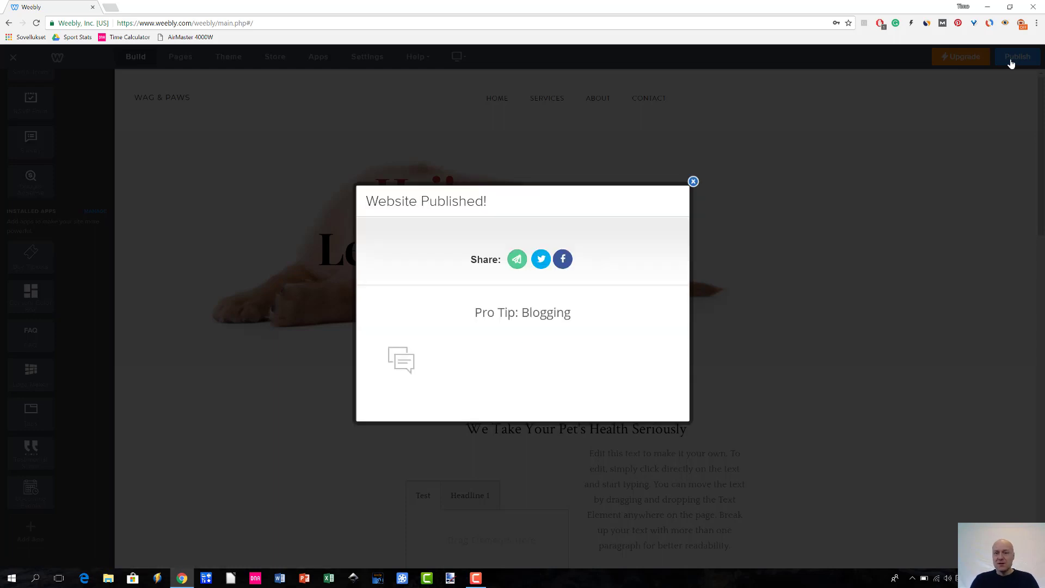
left_click(693, 183)
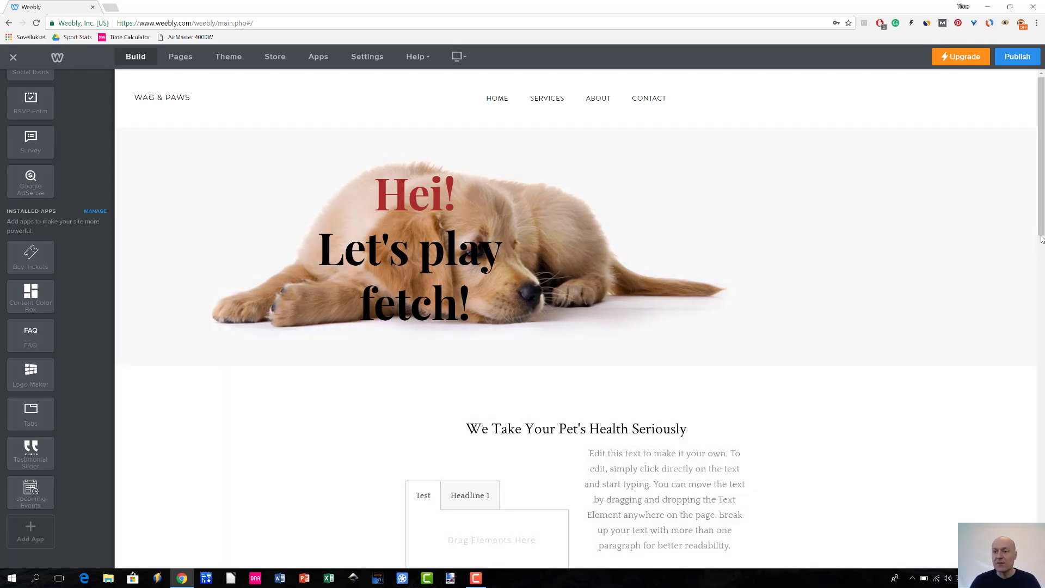
left_click_drag(1041, 234, 1041, 253)
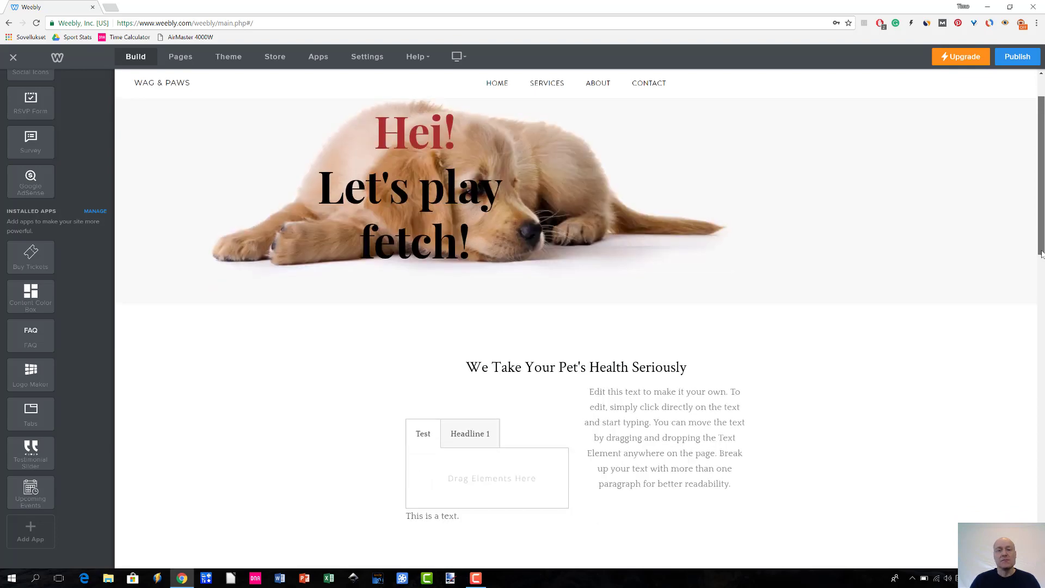